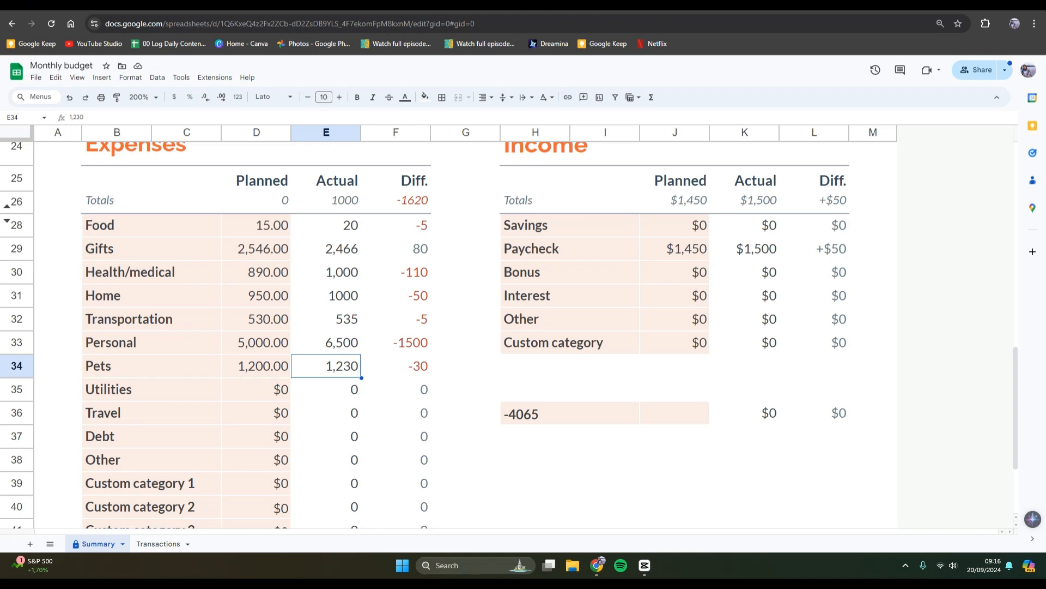
Inspect the expense figures, landing on the Personal actual amount.
mouse_move(256, 225)
mouse_down()
mouse_move(395, 365)
mouse_move(465, 390)
mouse_move(326, 390)
mouse_up()
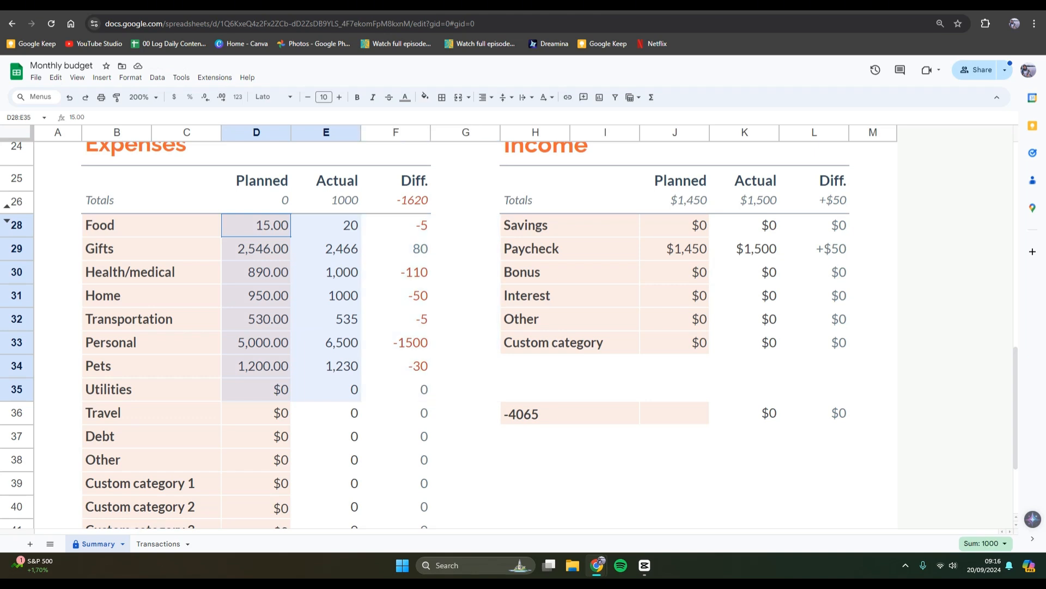
click(325, 366)
key(Up)
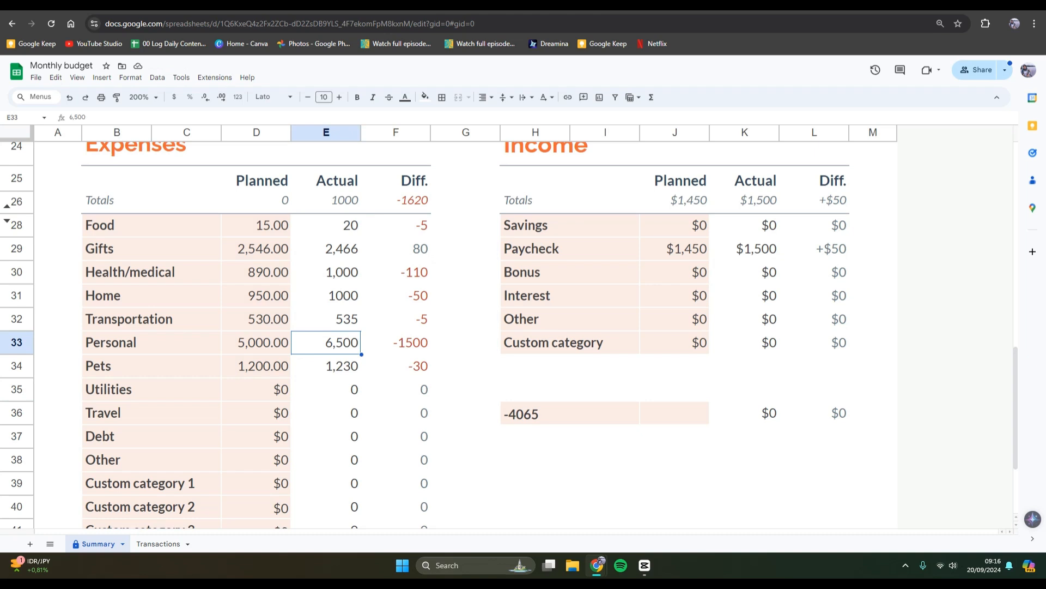
Apply a number format to the Planned, Actual and Diff columns (D:F).
drag(256, 131, 395, 132)
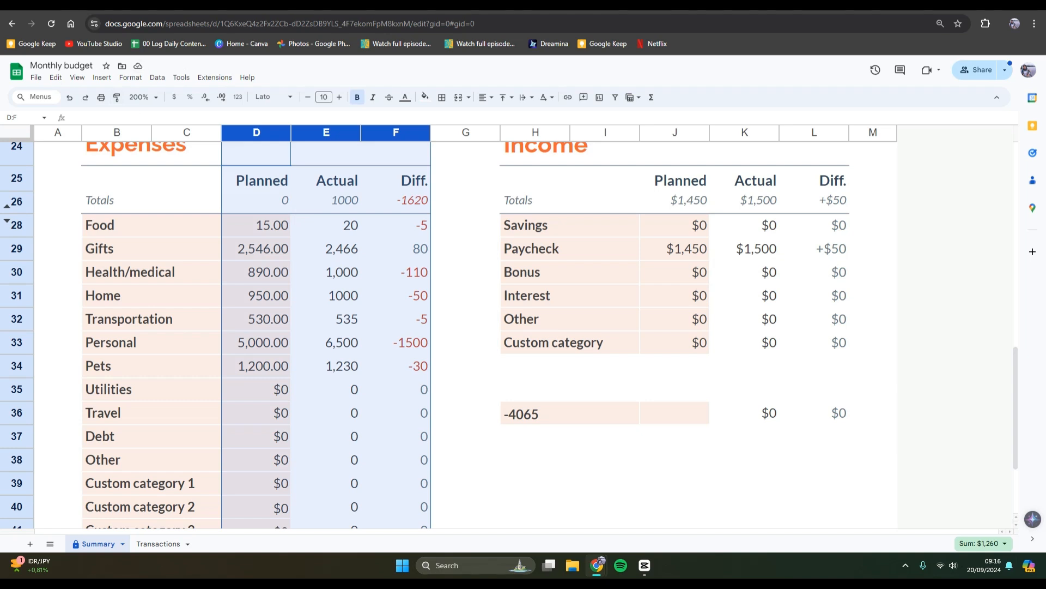
click(130, 77)
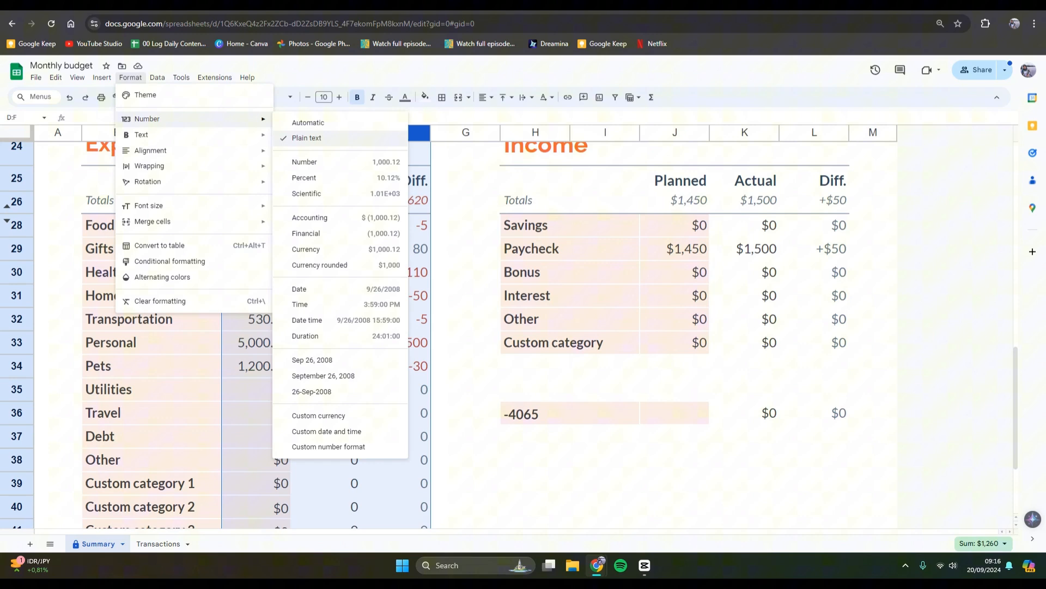
click(307, 138)
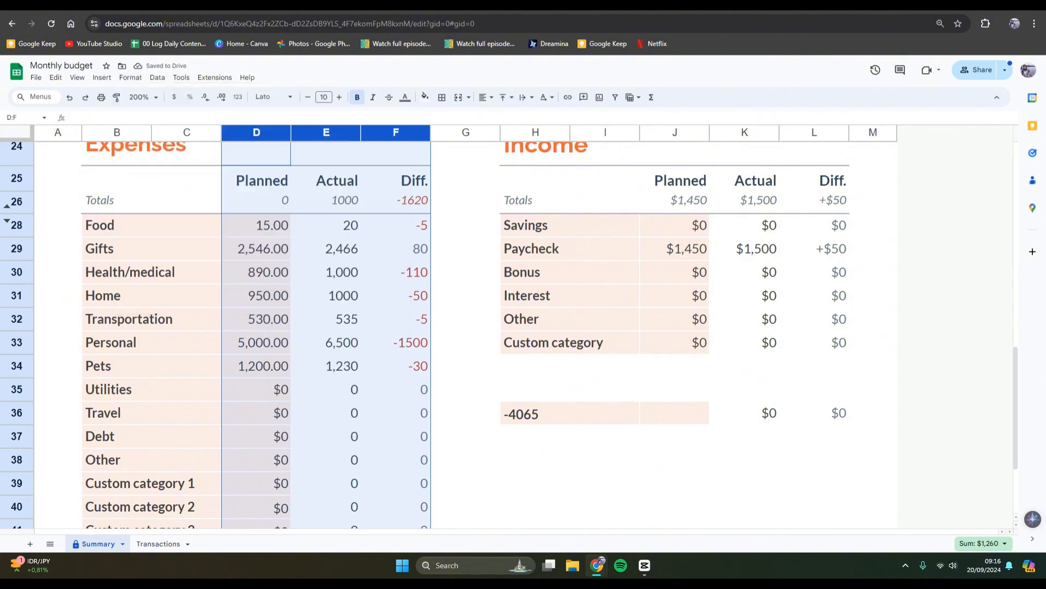
click(256, 248)
Select the Planned and Actual figures D28:E34 (Food to Pets) and bring up the Edit menu.
mouse_move(256, 224)
mouse_down()
mouse_move(256, 342)
mouse_move(327, 366)
mouse_move(396, 365)
mouse_move(325, 365)
mouse_up()
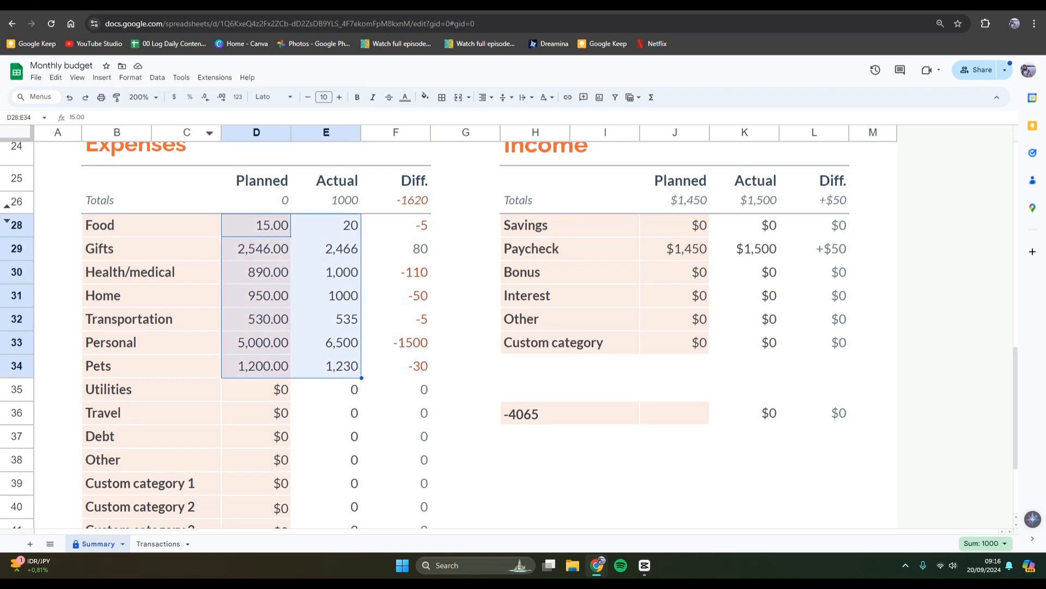
click(256, 132)
drag(256, 131, 327, 132)
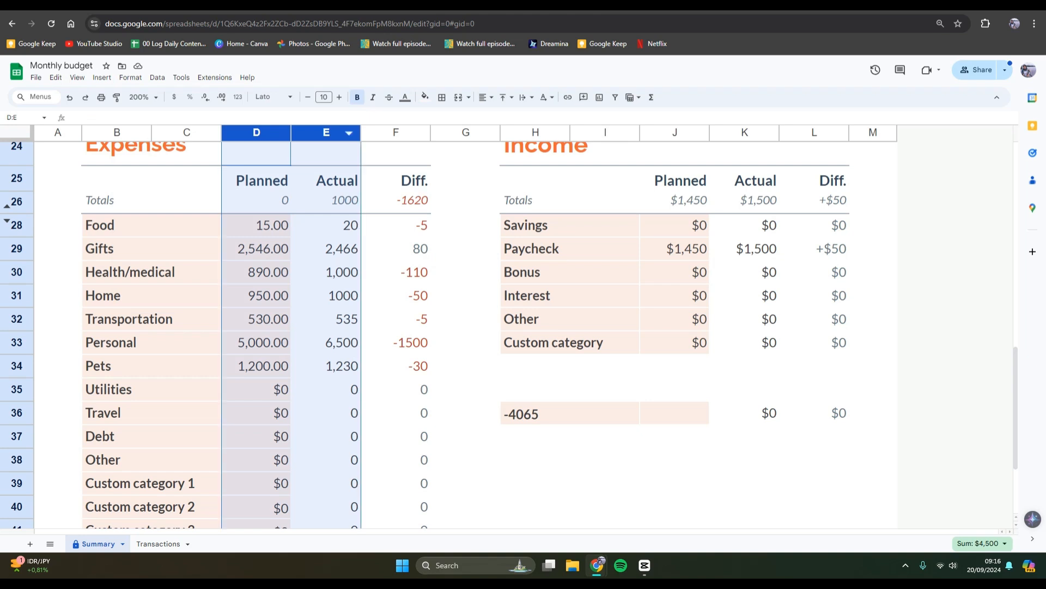
click(255, 249)
click(255, 224)
drag(256, 225, 326, 364)
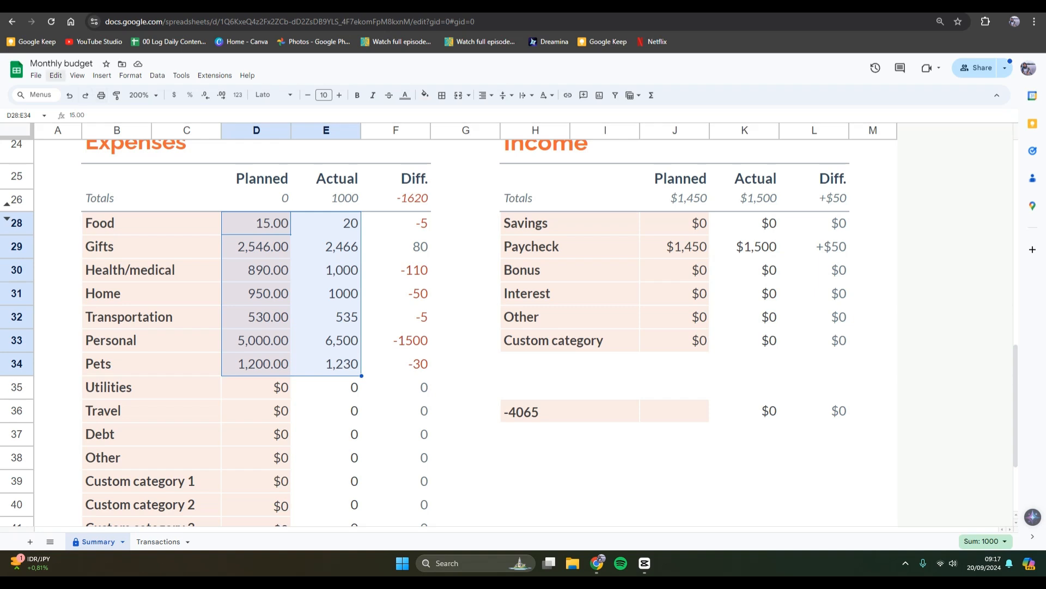
click(55, 74)
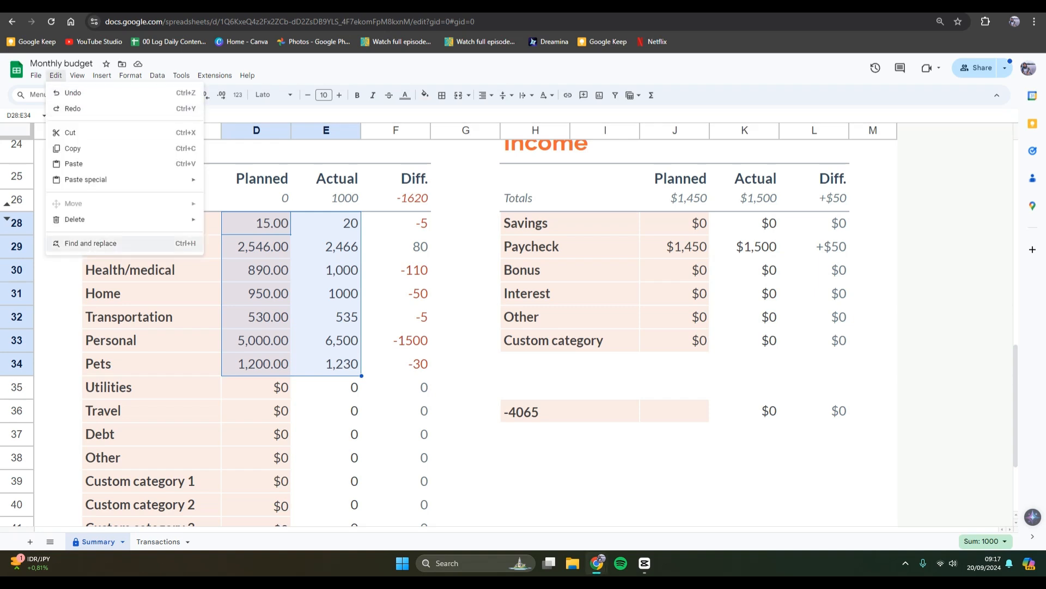
Find and replace every comma with nothing in the selected range, removing all 7.
click(74, 244)
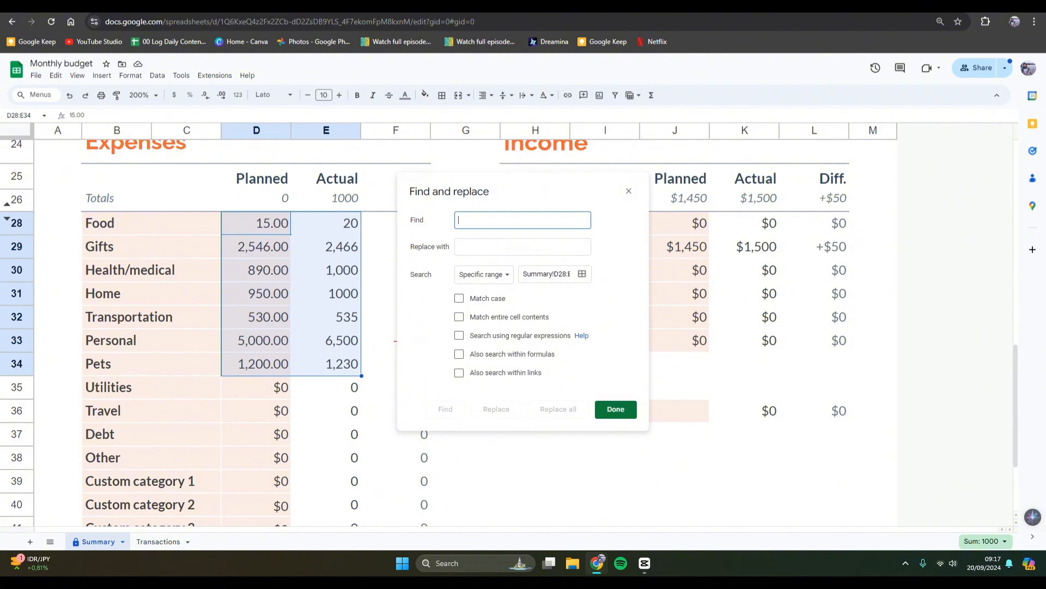
text(1)
key(Tab)
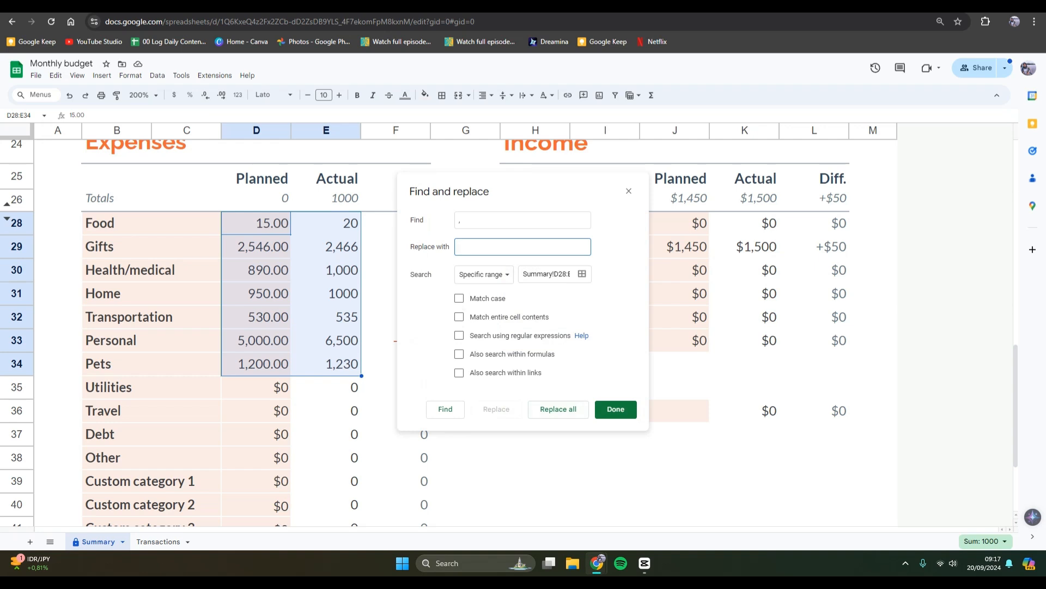
click(559, 409)
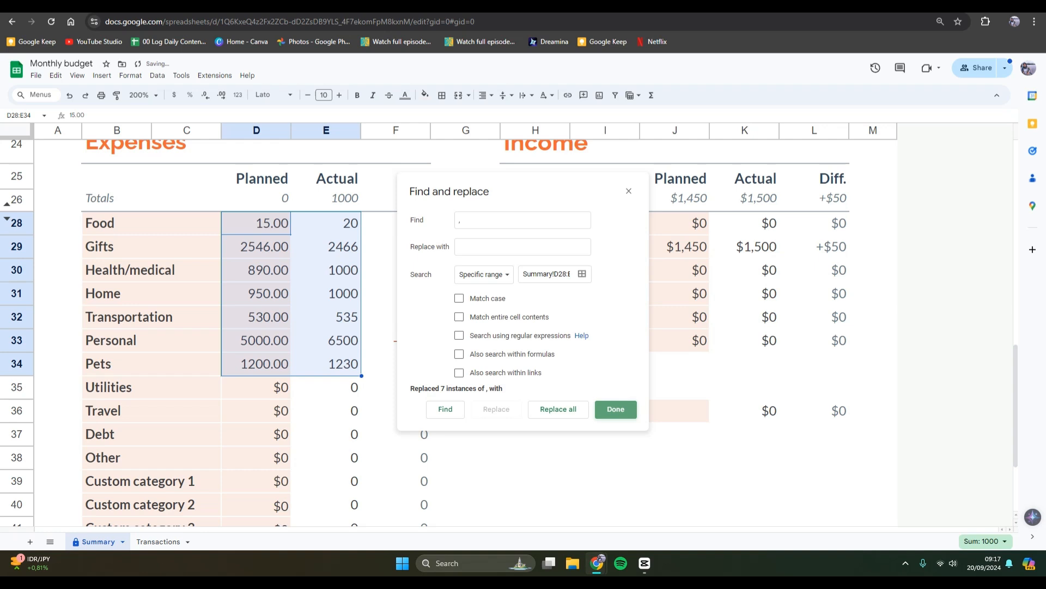
click(615, 409)
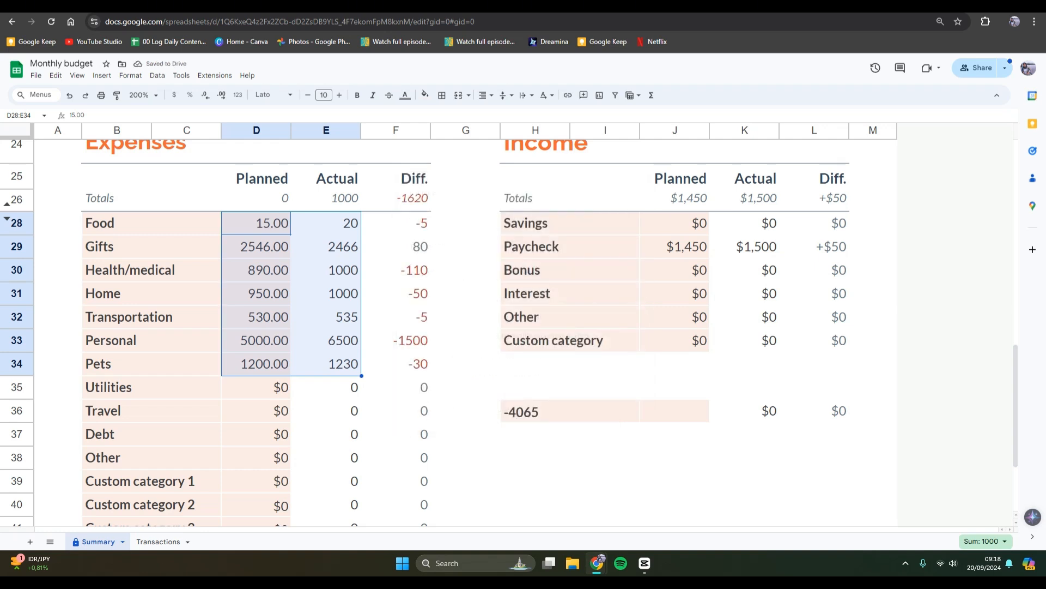